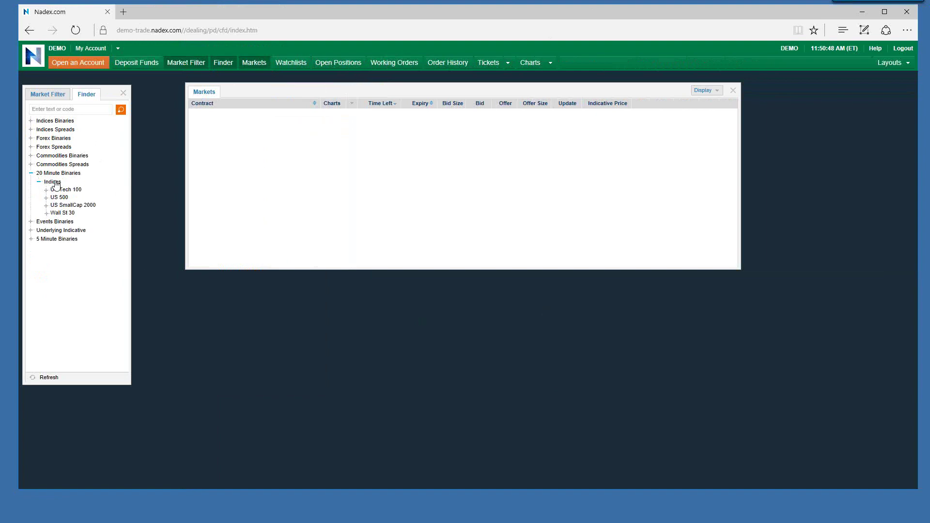
List the 20-minute Wall St 30 binaries, open the chart of the >21290 contract, and enlarge it beside the Finder
left_click(57, 214)
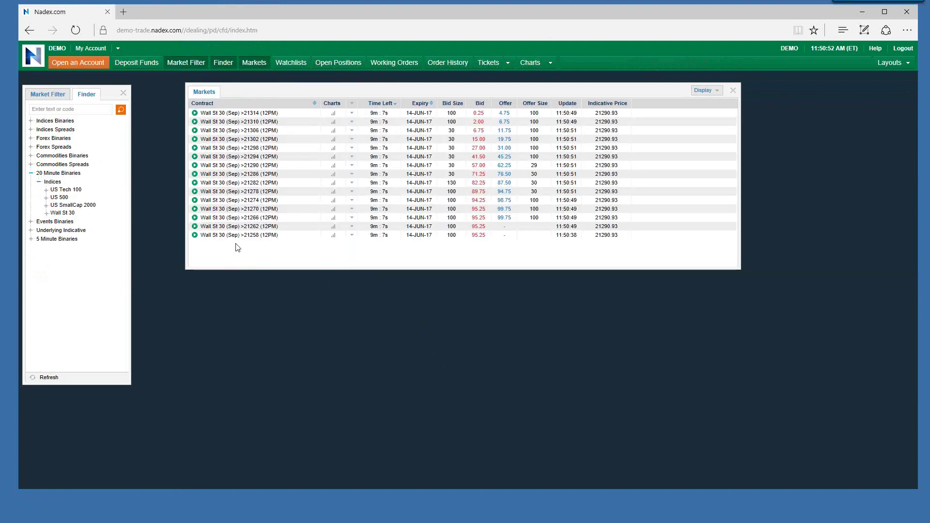
left_click(333, 166)
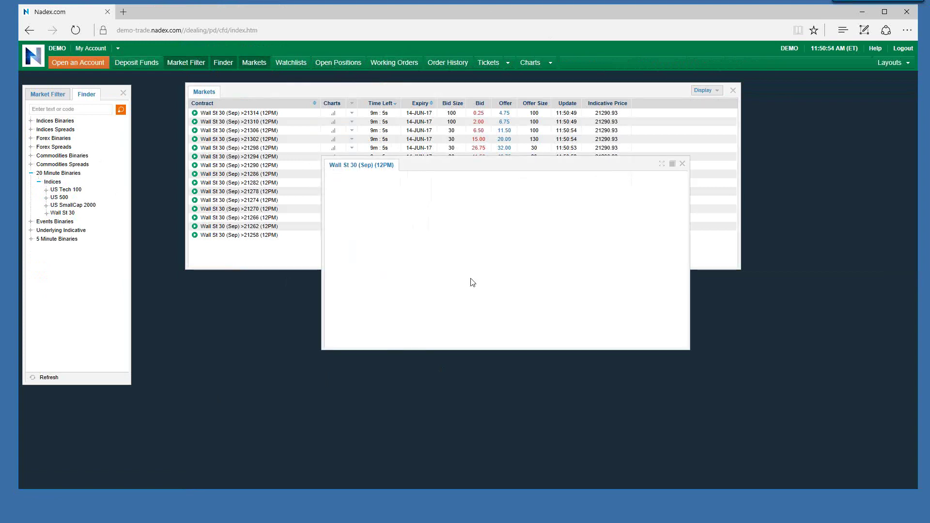
left_click_drag(496, 168, 344, 91)
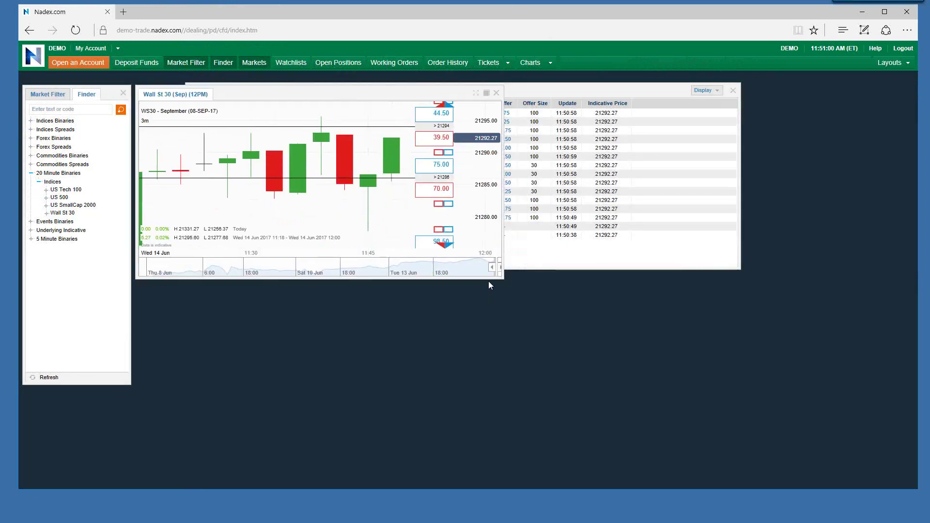
left_click_drag(500, 279, 735, 451)
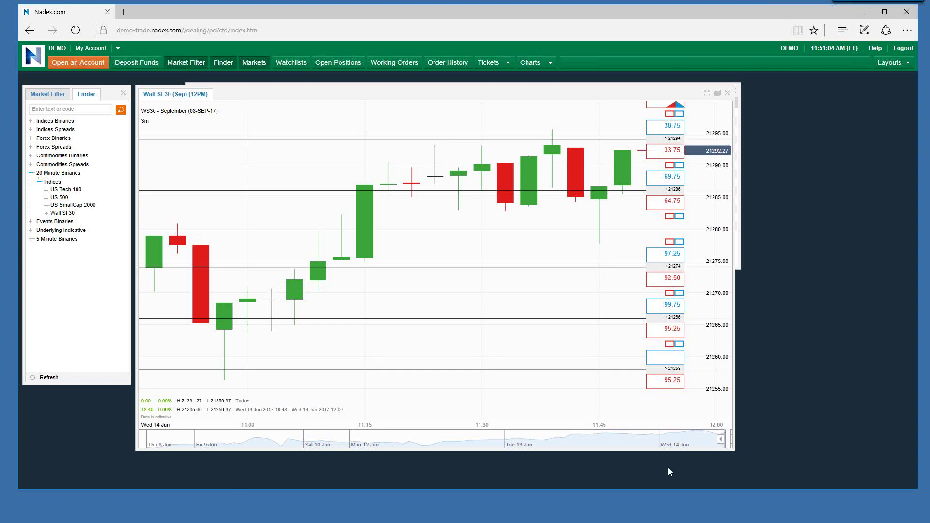
Draw a horizontal line at the highest wick near 21295 and trace the price swings of the 3-minute Wall St 30 chart
left_click_drag(514, 268, 449, 145)
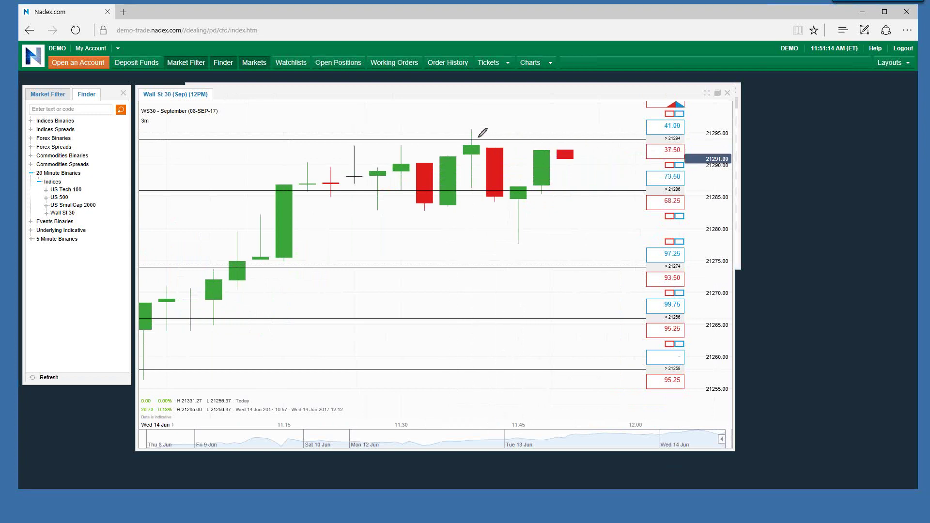
left_click_drag(471, 130, 637, 130)
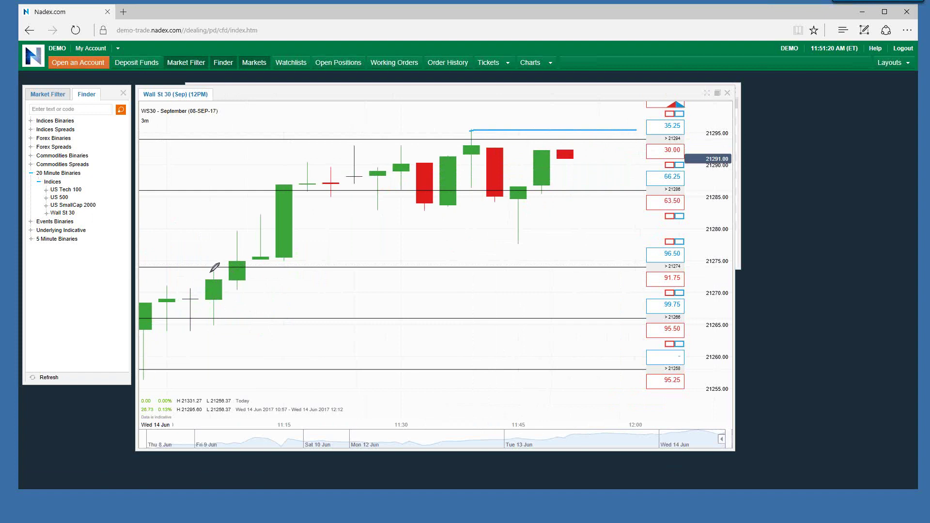
mouse_move(210, 272)
left_mouse_down()
mouse_move(285, 186)
mouse_move(321, 164)
mouse_move(369, 172)
mouse_move(388, 200)
mouse_move(412, 147)
mouse_move(455, 203)
mouse_move(474, 148)
mouse_move(484, 148)
mouse_move(522, 224)
mouse_move(567, 130)
left_mouse_up()
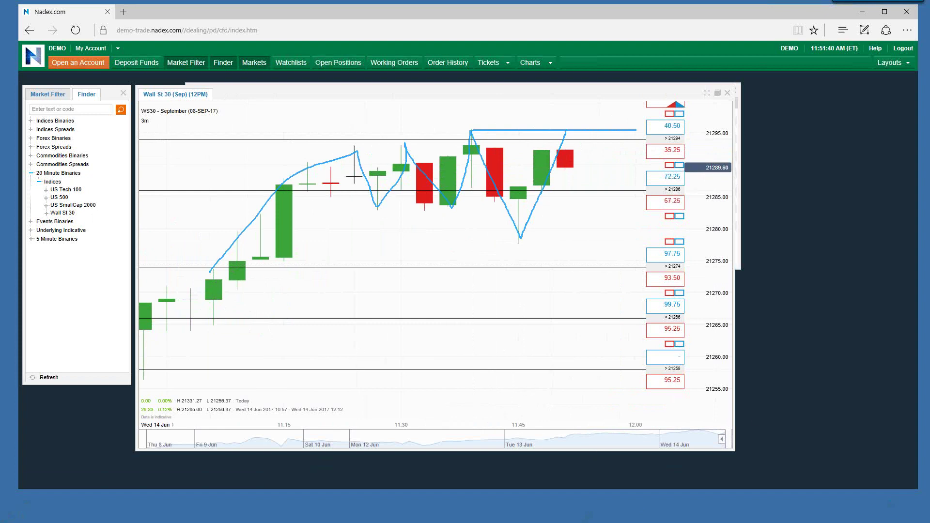
Switch to PowerPoint to show the Contact Information slide, and return to the Nadex chart
key("alt+Tab")
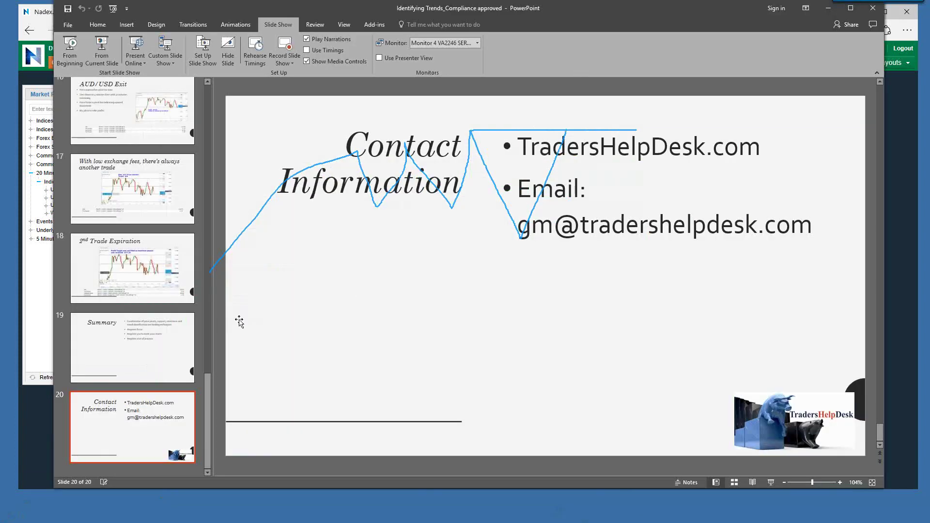
left_click_drag(669, 8, 693, 65)
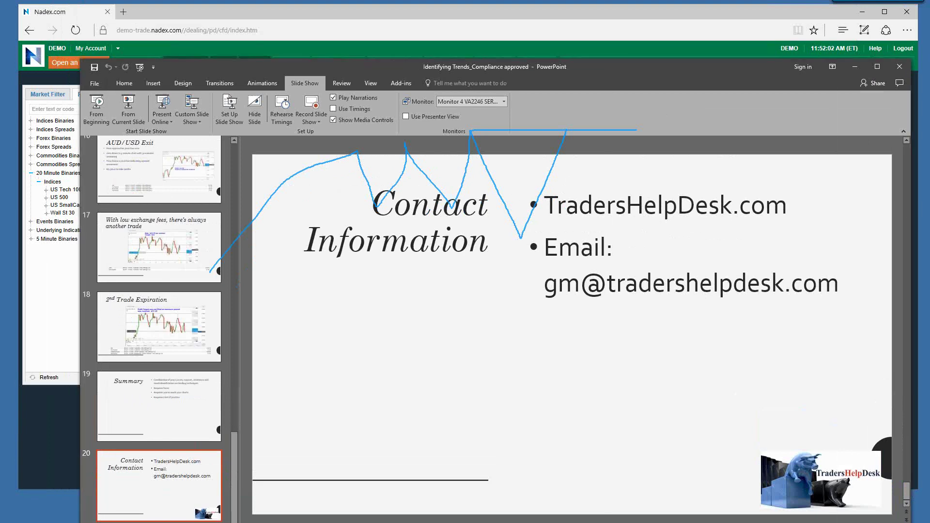
key("alt+Tab")
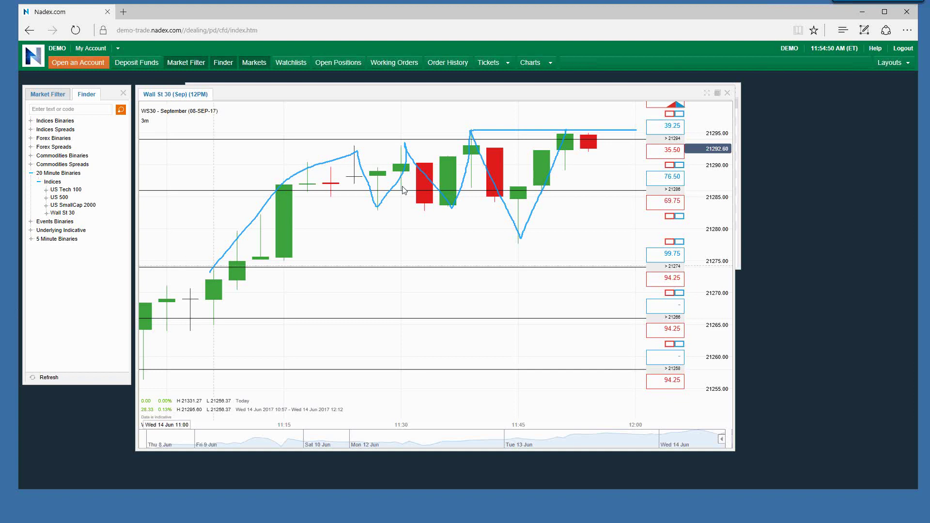
Clear the ink annotations and narrow the relocated Wall St 30 chart so the Markets list is uncovered
left_click_drag(400, 100, 561, 97)
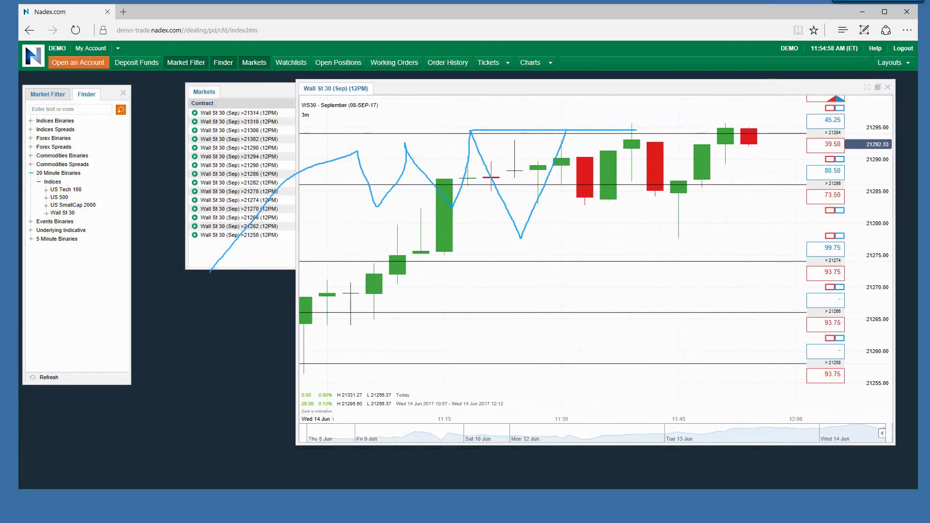
key("Escape")
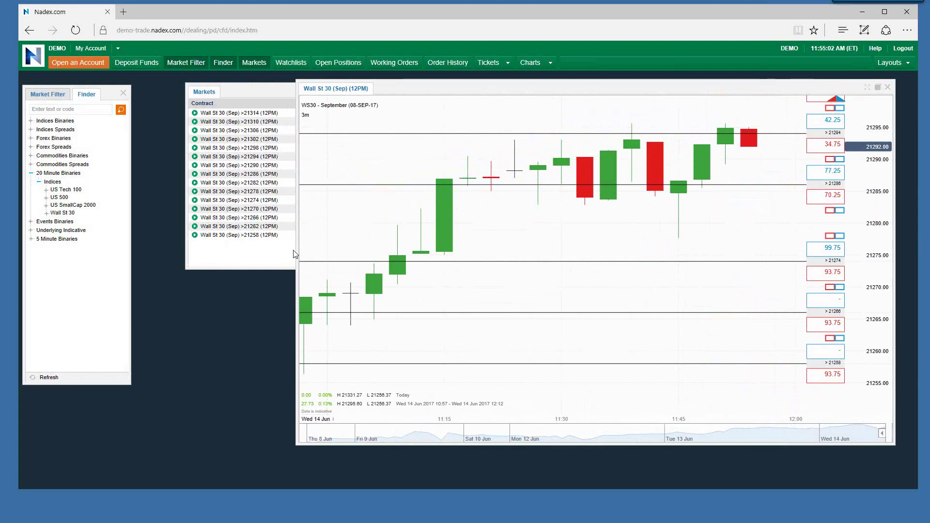
left_click_drag(297, 251, 502, 252)
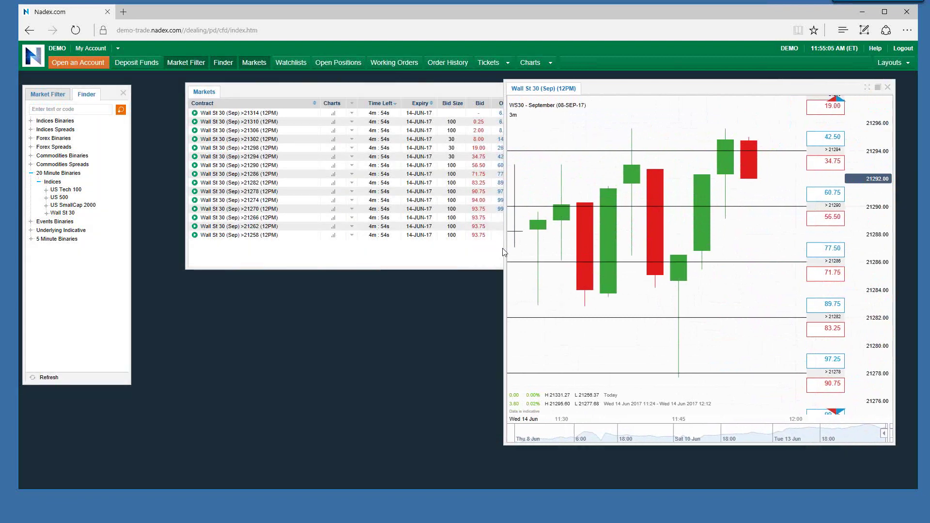
Open a second Wall St 30 chart from the >21270 contract and fit it side by side with the first at equal height
left_click(333, 211)
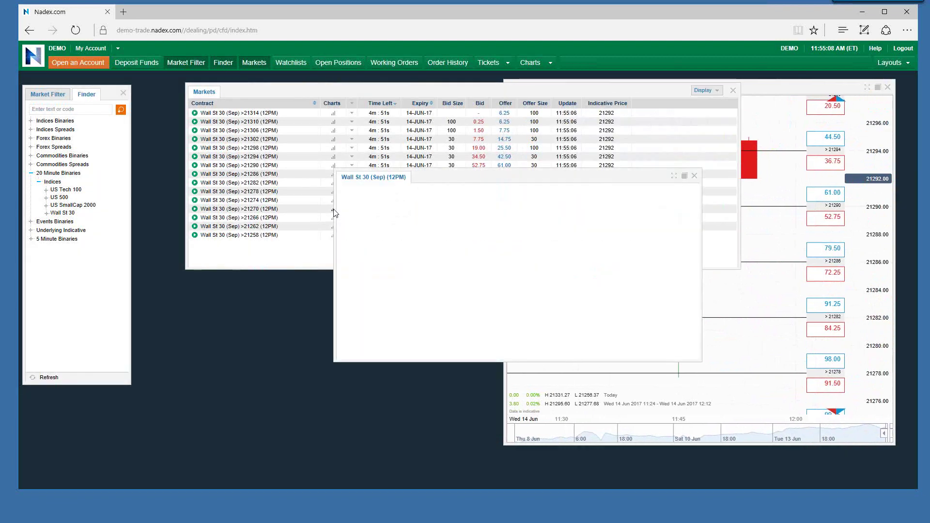
left_click(788, 85)
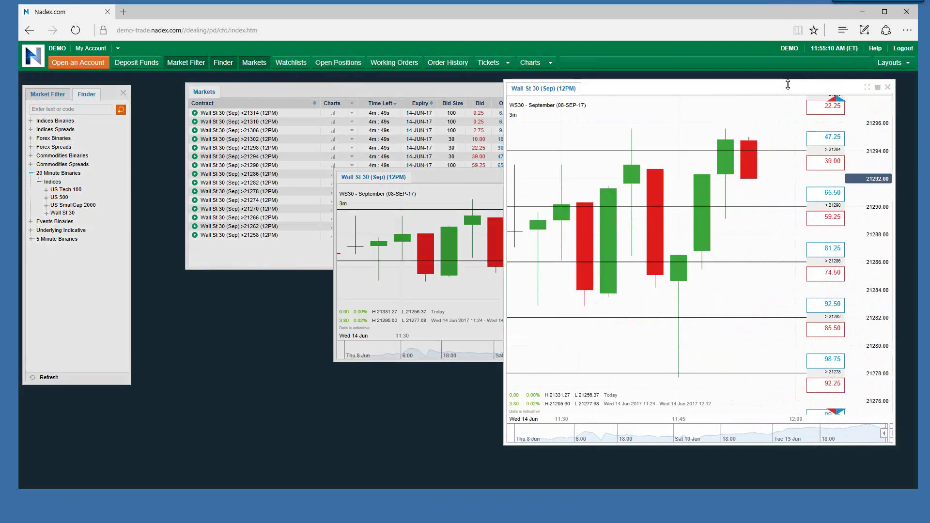
left_click_drag(452, 179, 254, 87)
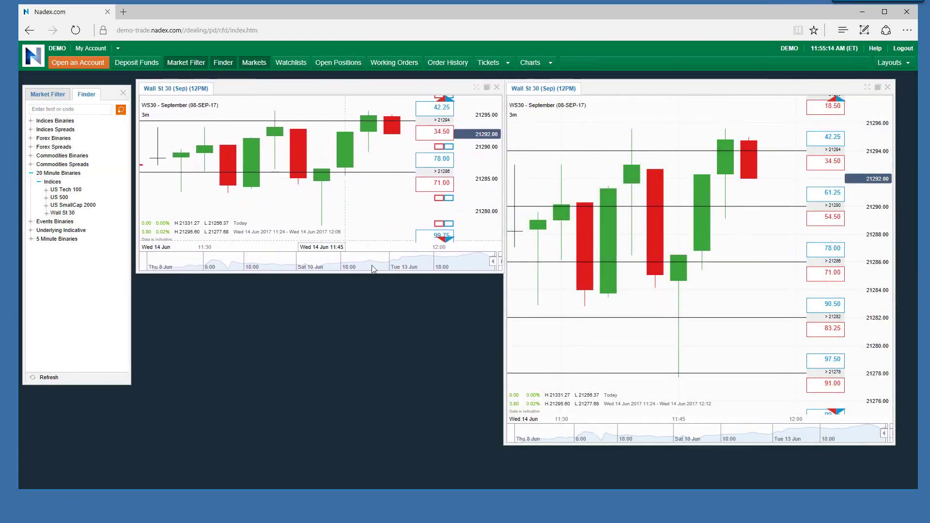
left_click_drag(397, 272, 394, 444)
Set the second chart's resolution to 15 minutes and extend its time range back to about 5:45
mouse_move(269, 310)
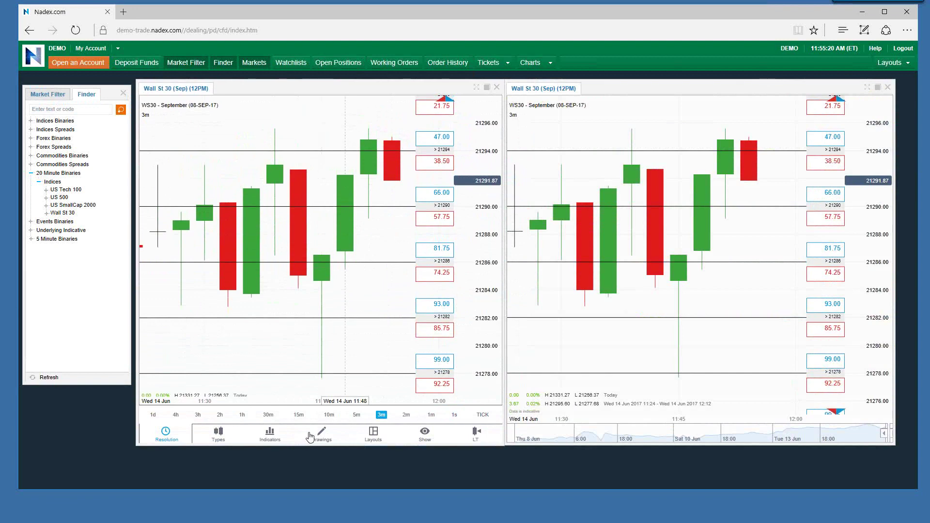
left_click(329, 415)
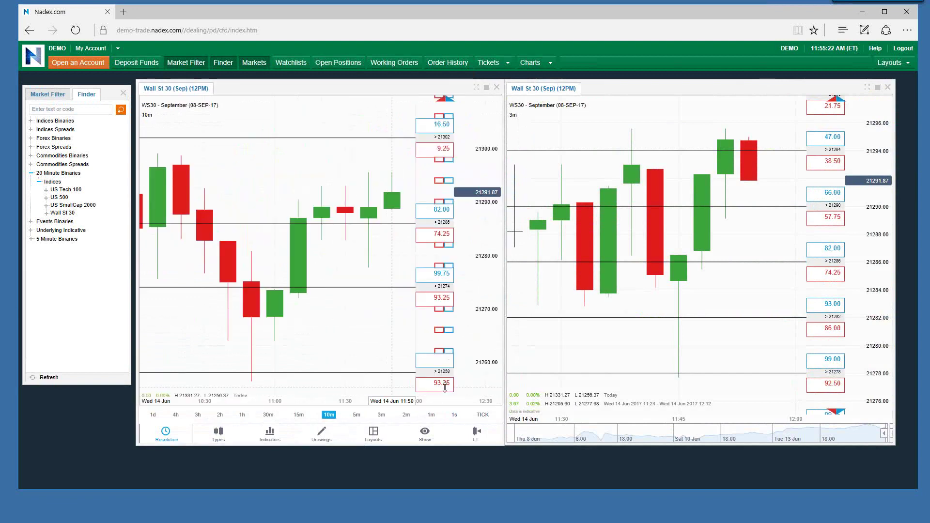
left_click(299, 415)
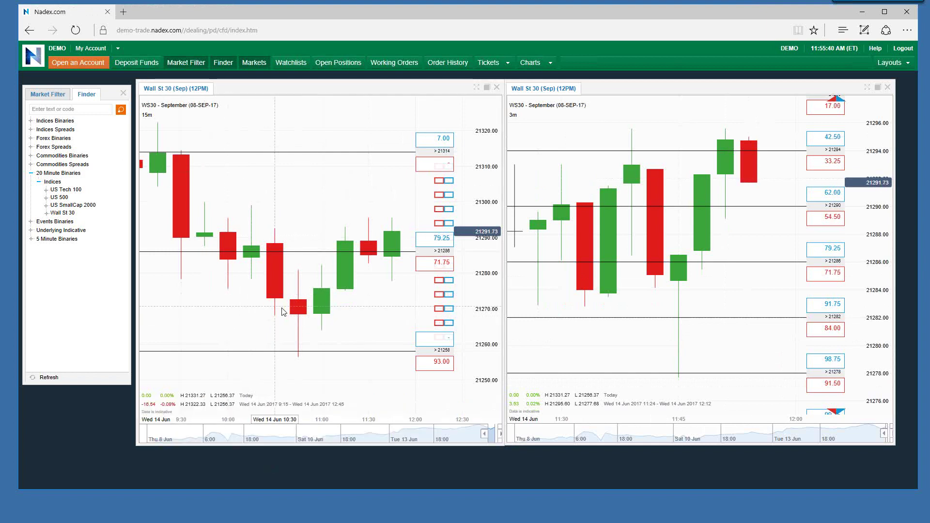
left_click(480, 434)
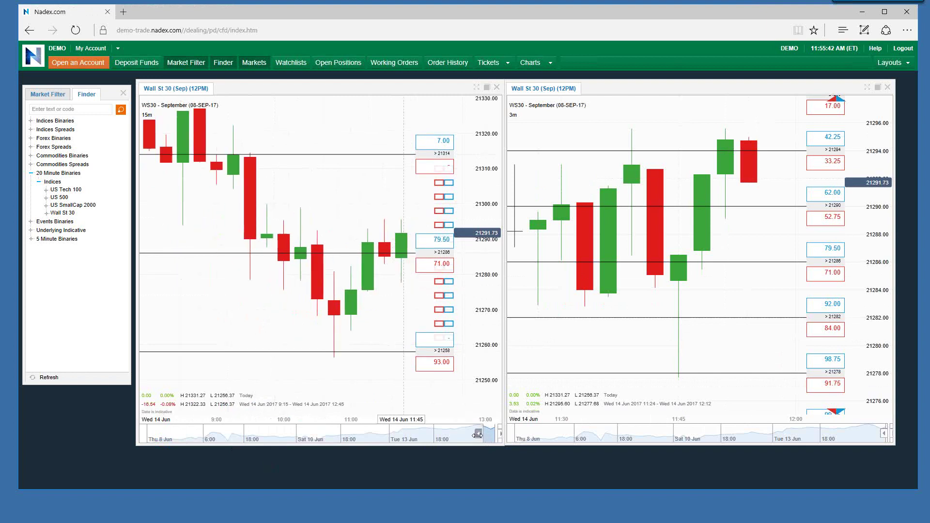
left_click_drag(479, 435, 465, 439)
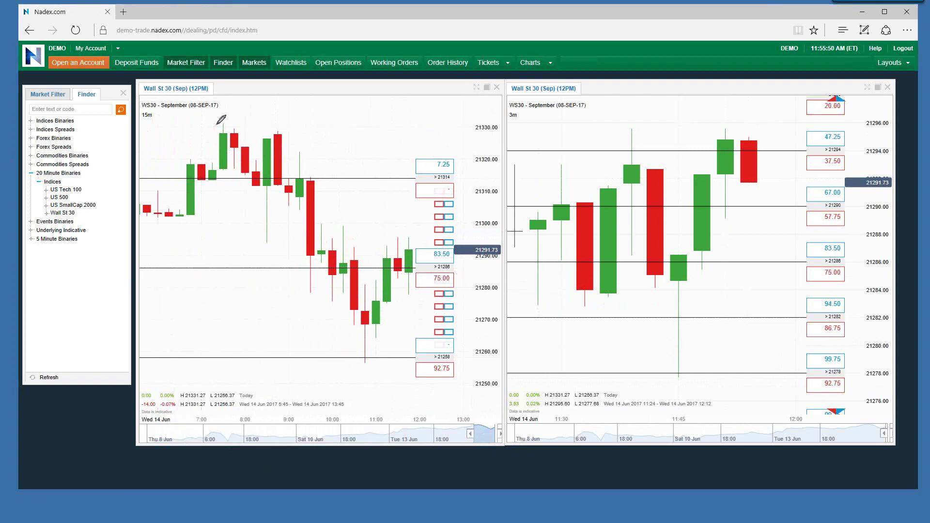
Trace the downtrend swings on the 15-minute chart, add an upward arrow at the latest low, and draw a line at the last high near 21297
mouse_move(223, 124)
left_mouse_down()
mouse_move(268, 238)
mouse_move(279, 181)
left_mouse_up()
mouse_move(279, 145)
left_mouse_down()
mouse_move(280, 127)
mouse_move(289, 203)
mouse_move(301, 152)
mouse_move(304, 163)
mouse_move(310, 291)
mouse_move(344, 224)
mouse_move(367, 357)
mouse_move(406, 226)
mouse_move(408, 296)
left_mouse_up()
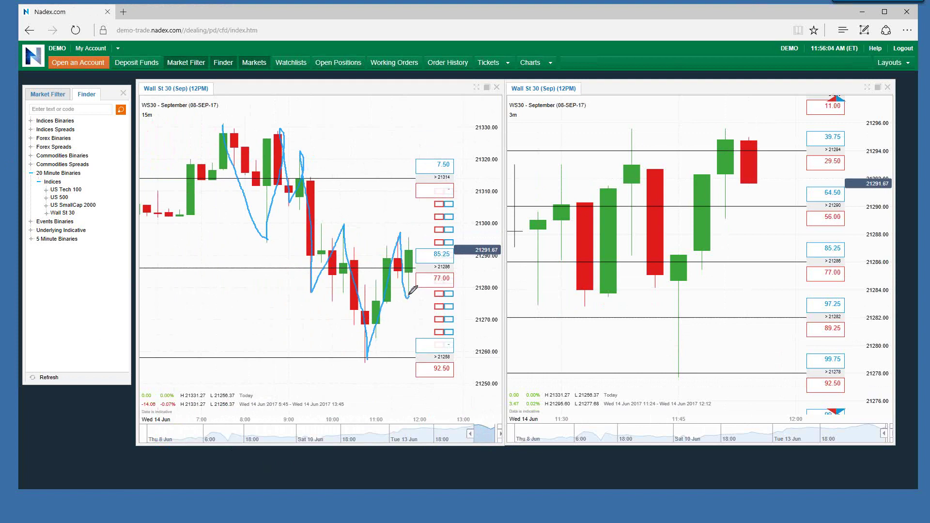
mouse_move(403, 338)
left_mouse_down()
mouse_move(408, 296)
mouse_move(400, 300)
mouse_move(411, 293)
mouse_move(410, 307)
mouse_move(403, 290)
mouse_move(411, 307)
left_mouse_up()
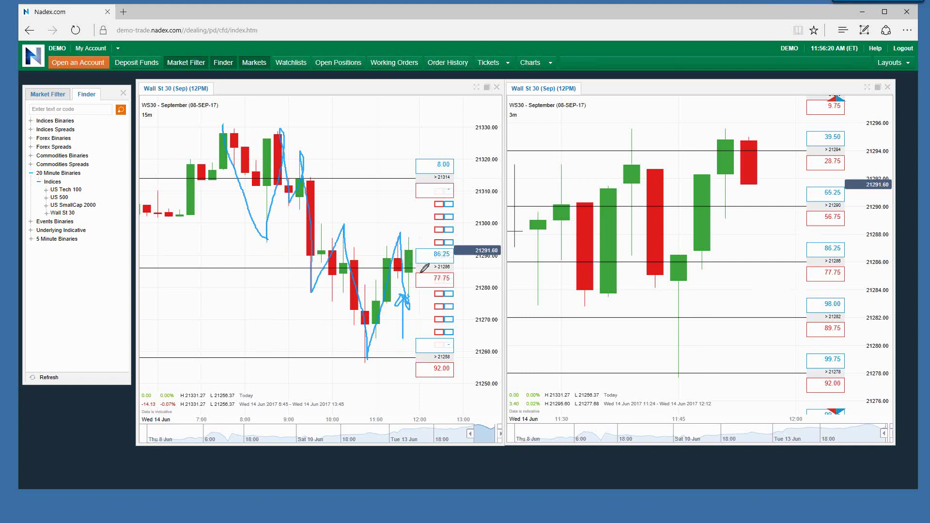
left_click_drag(399, 232, 453, 232)
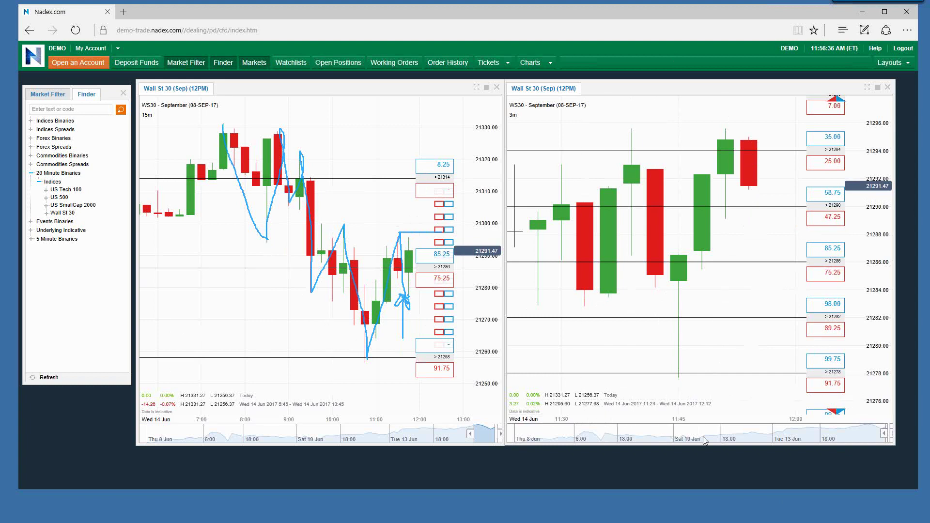
Extend the 3-minute chart back to 9:42, trace its rise from the 11:00 low, and mark the recent high, low and a circled area near 21286
left_click_drag(882, 434, 877, 435)
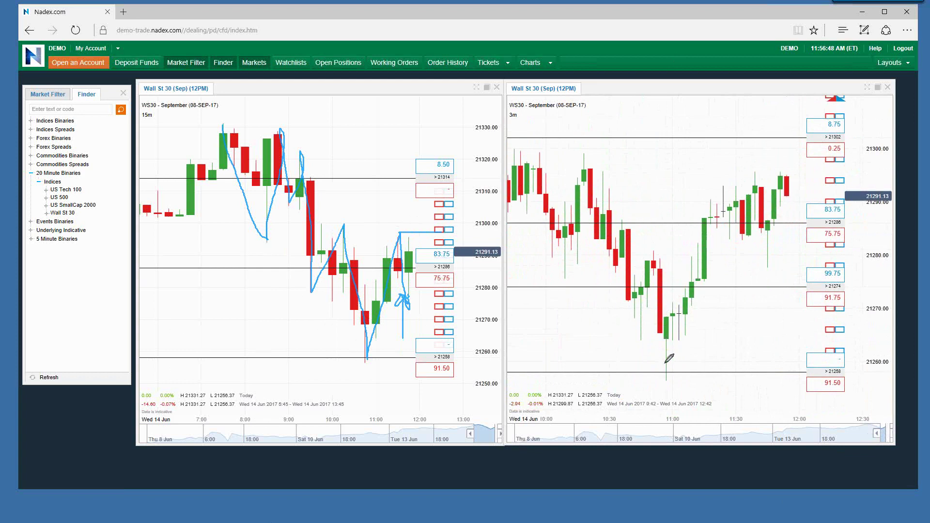
mouse_move(665, 375)
left_mouse_down()
mouse_move(699, 212)
mouse_move(723, 187)
mouse_move(742, 237)
mouse_move(758, 169)
mouse_move(769, 261)
mouse_move(783, 169)
mouse_move(824, 179)
left_mouse_up()
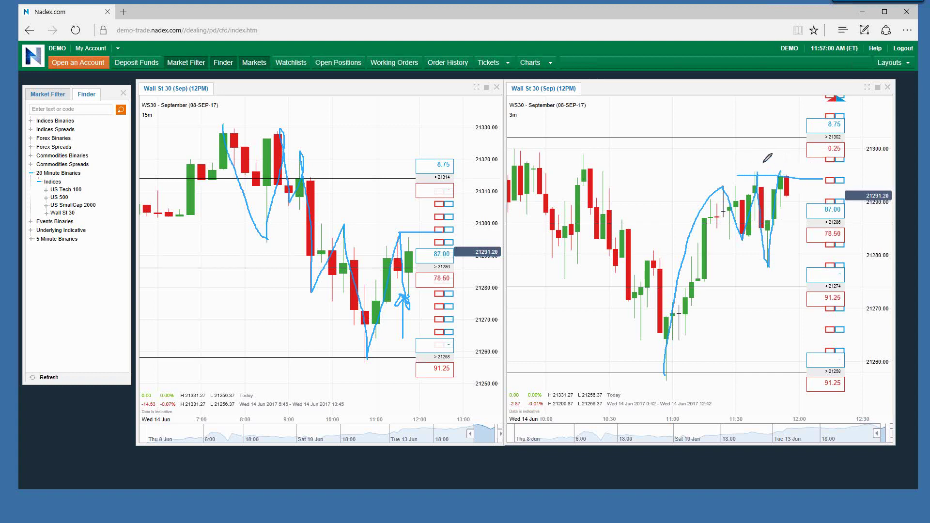
left_click_drag(769, 263, 813, 263)
mouse_move(797, 215)
left_mouse_down()
mouse_move(790, 221)
mouse_move(802, 229)
mouse_move(805, 220)
mouse_move(796, 216)
mouse_move(795, 236)
left_mouse_up()
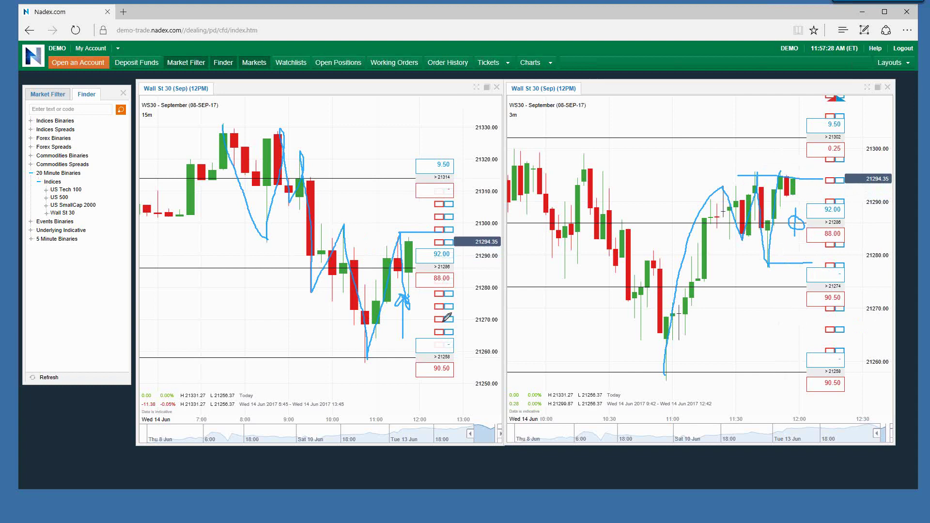
Add an L-shaped mark below the 15-minute chart's latest low, and draw support lines near 21283 and an arrow at the 3-minute chart's 21278 low
mouse_move(408, 304)
left_mouse_down()
mouse_move(407, 333)
mouse_move(423, 320)
left_mouse_up()
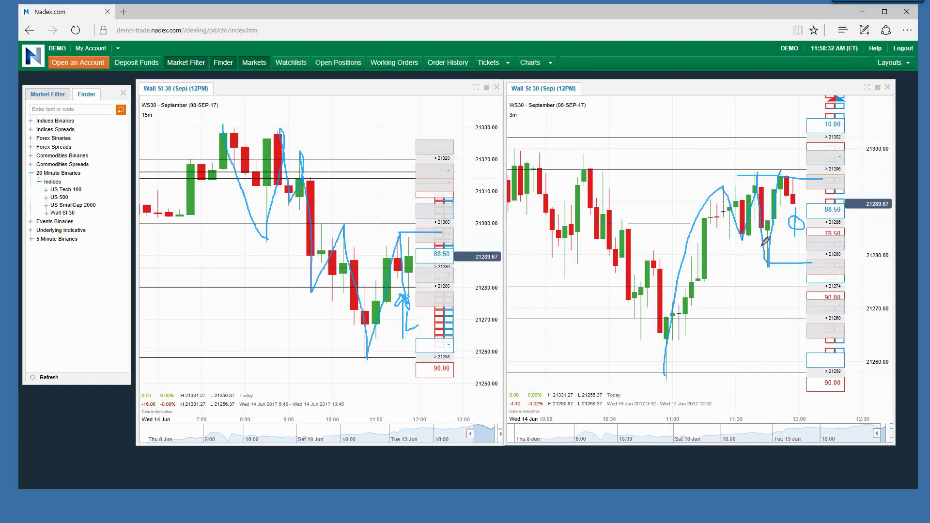
left_click_drag(729, 237, 802, 234)
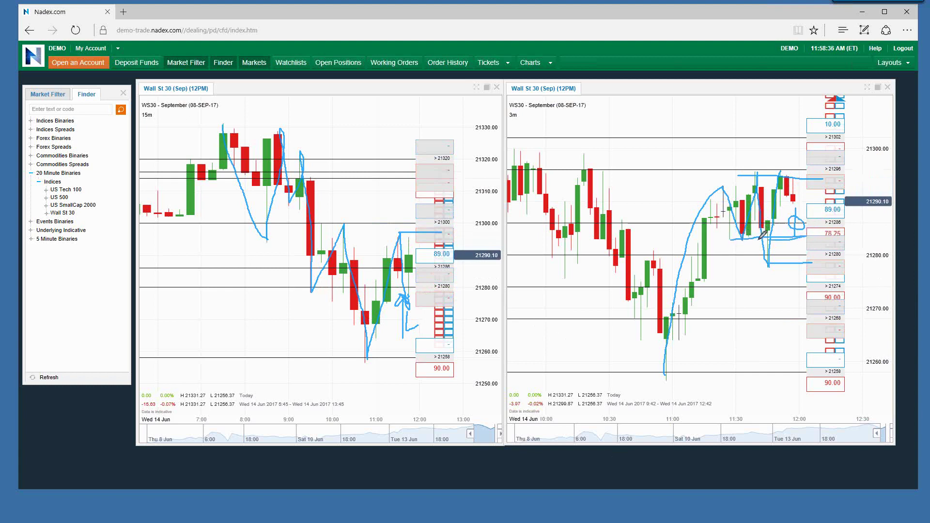
left_click_drag(774, 236, 734, 237)
mouse_move(767, 266)
left_mouse_down()
mouse_move(767, 284)
mouse_move(763, 269)
mouse_move(772, 272)
left_mouse_up()
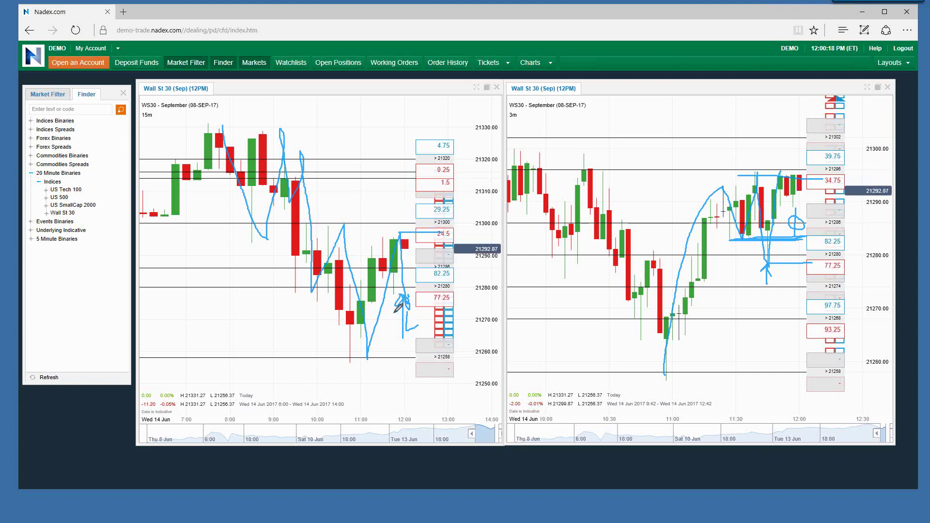
Underline and label the latest 15-minute low near 21278 with a B, and mark the pullback level near 21290 on the 3-minute chart
mouse_move(391, 294)
left_mouse_down()
mouse_move(413, 293)
mouse_move(391, 293)
left_mouse_up()
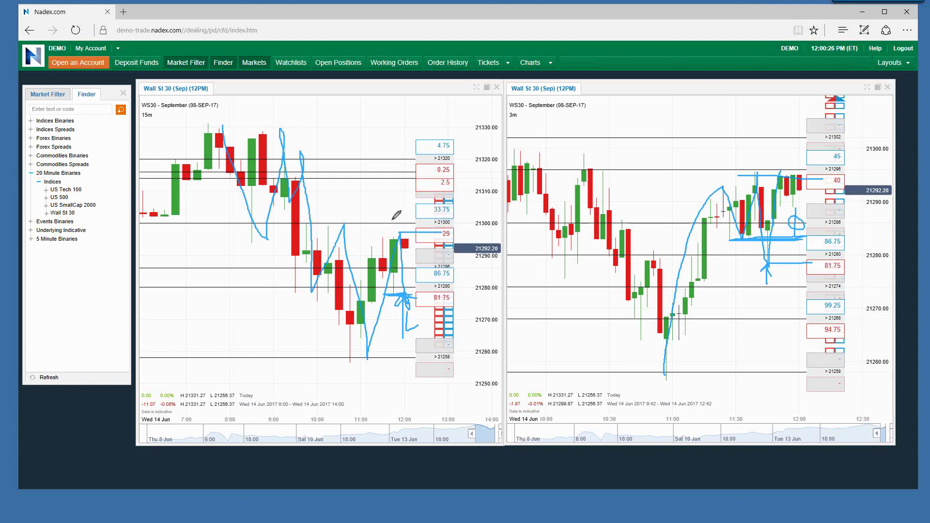
mouse_move(388, 321)
left_mouse_down()
mouse_move(391, 303)
mouse_move(394, 314)
left_mouse_up()
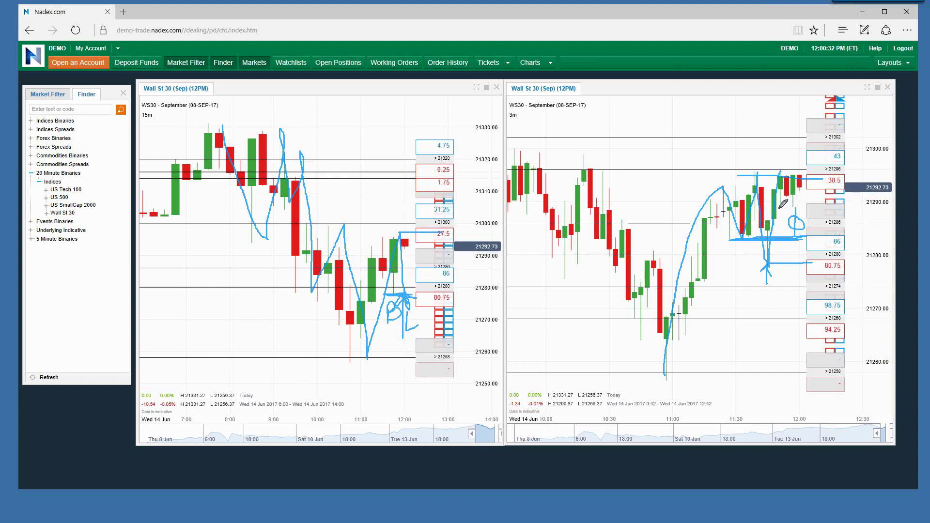
left_click_drag(781, 202, 802, 205)
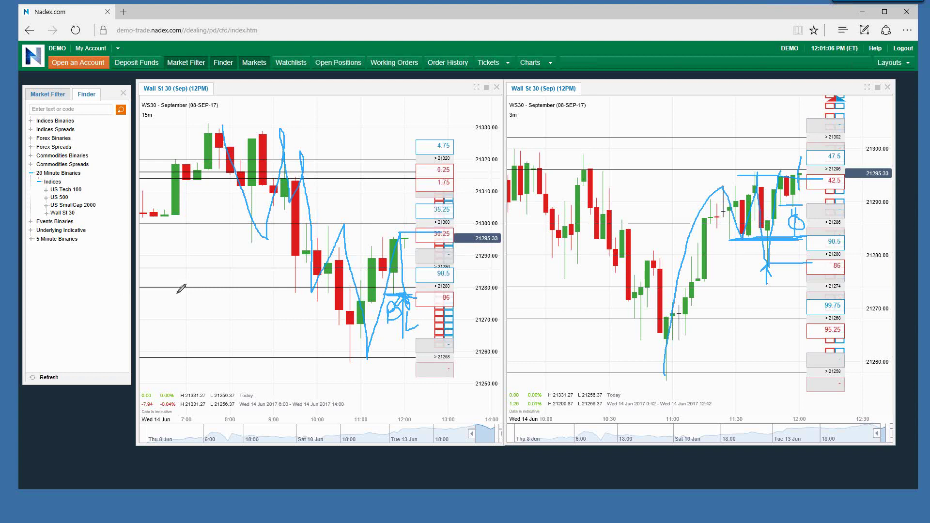
Draw resistance lines near 21299 and 21323 on the 15-minute chart, and add a short vertical stroke above the prices on each chart
left_click_drag(327, 226, 415, 227)
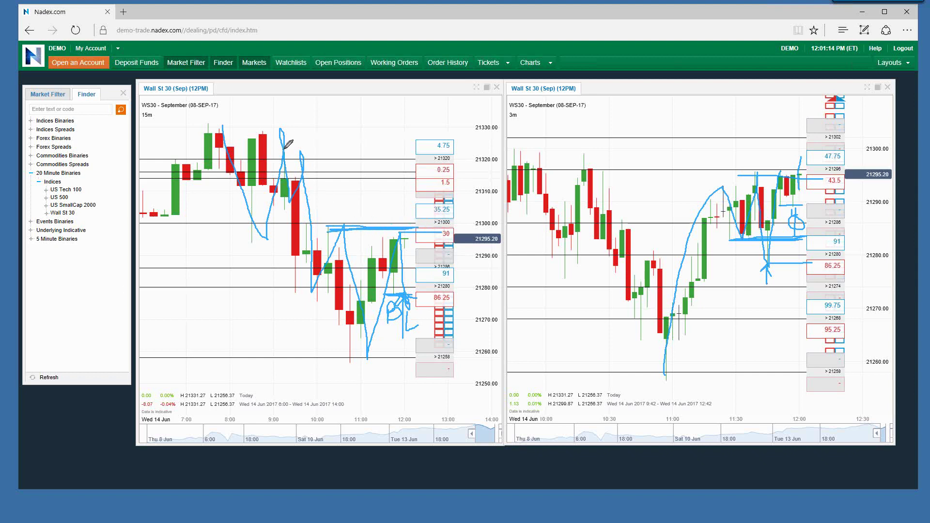
left_click_drag(284, 148, 404, 147)
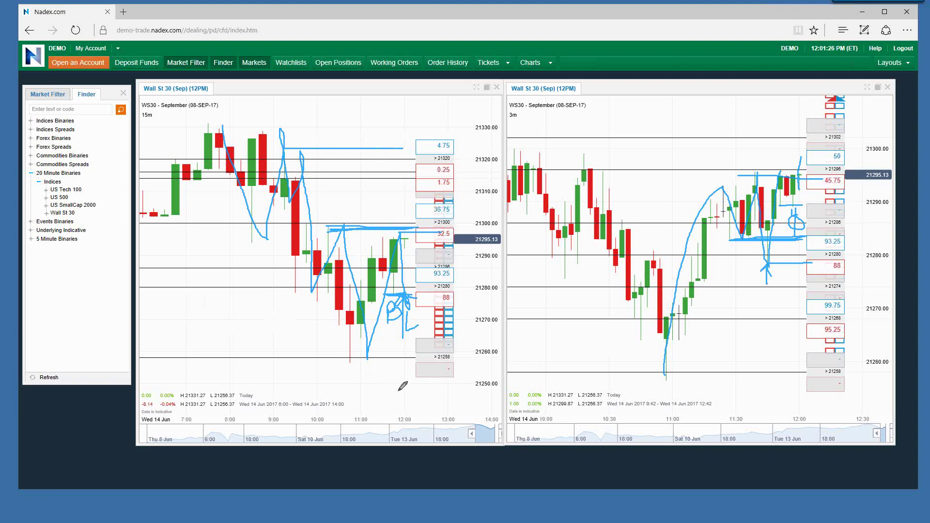
left_click_drag(653, 111, 654, 138)
left_click_drag(344, 109, 337, 147)
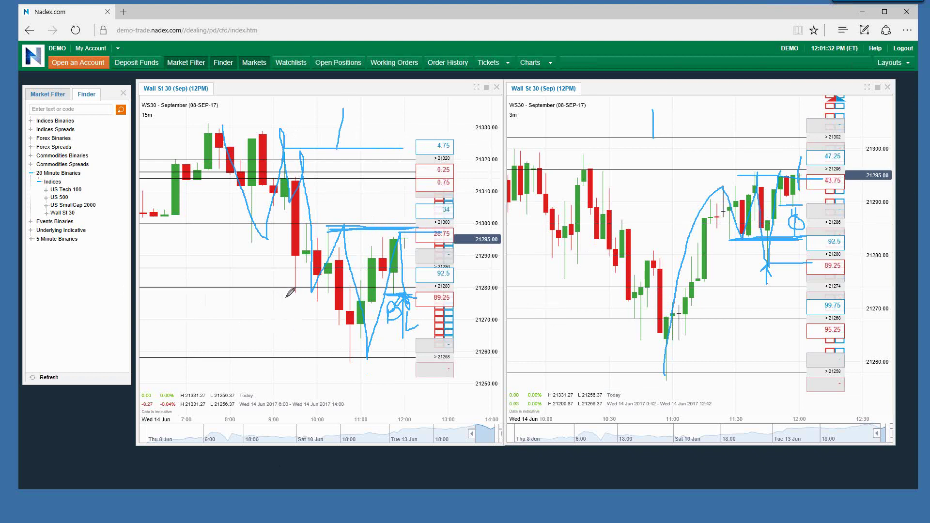
Draw a downward arrow beside the decline on the 15-minute chart and clear all ink annotations from both charts
mouse_move(759, 306)
left_mouse_down()
mouse_move(457, 212)
mouse_move(334, 309)
mouse_move(314, 341)
left_mouse_up()
mouse_move(309, 303)
left_mouse_down()
mouse_move(313, 341)
mouse_move(322, 338)
left_mouse_up()
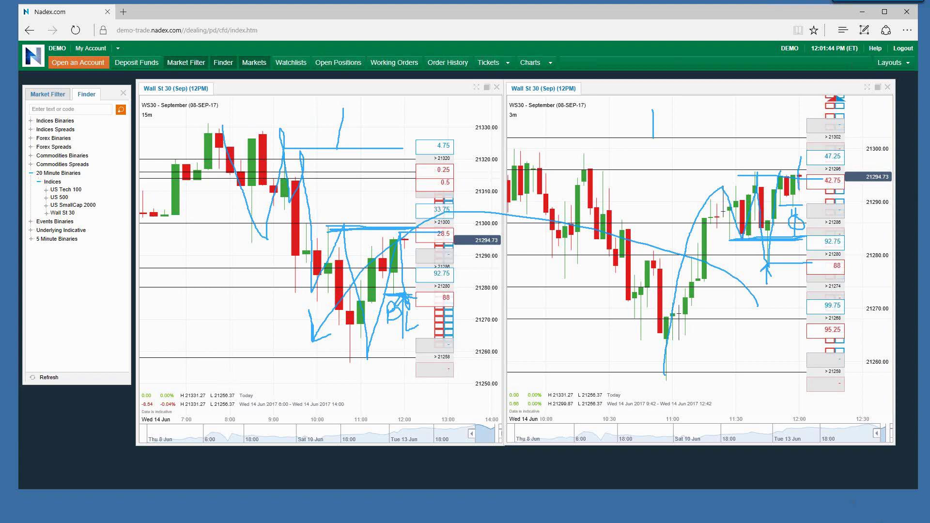
key("Escape")
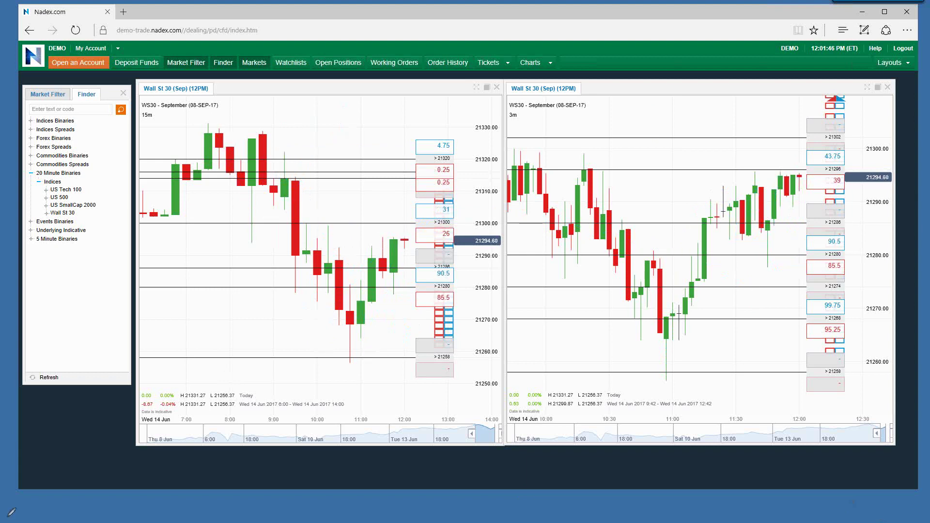